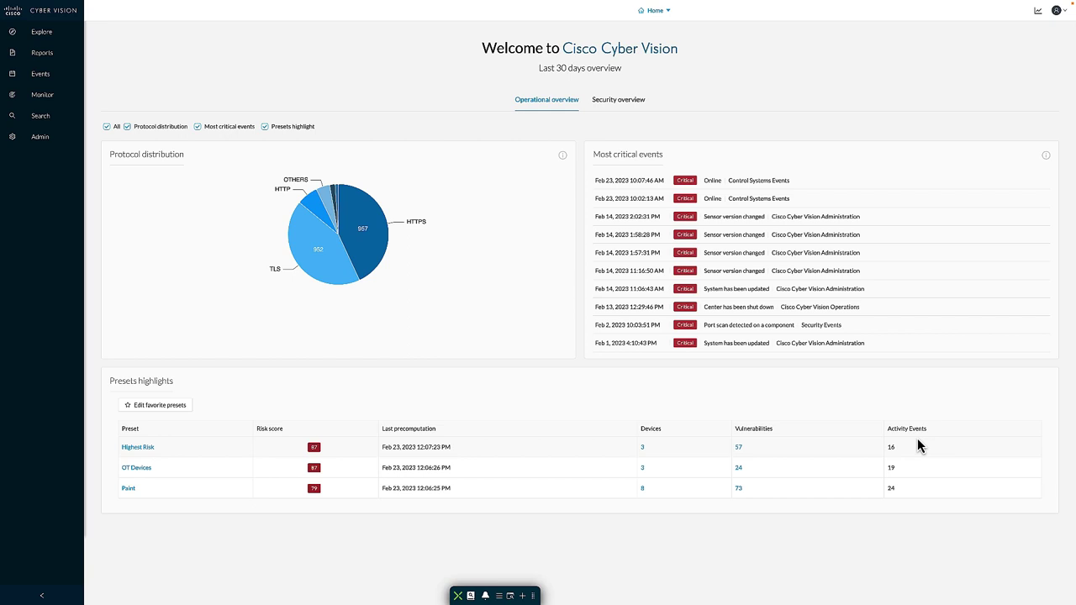
Review the security overview on the home page, including the vulnerable devices, critical events and preset highlights
left_click(633, 102)
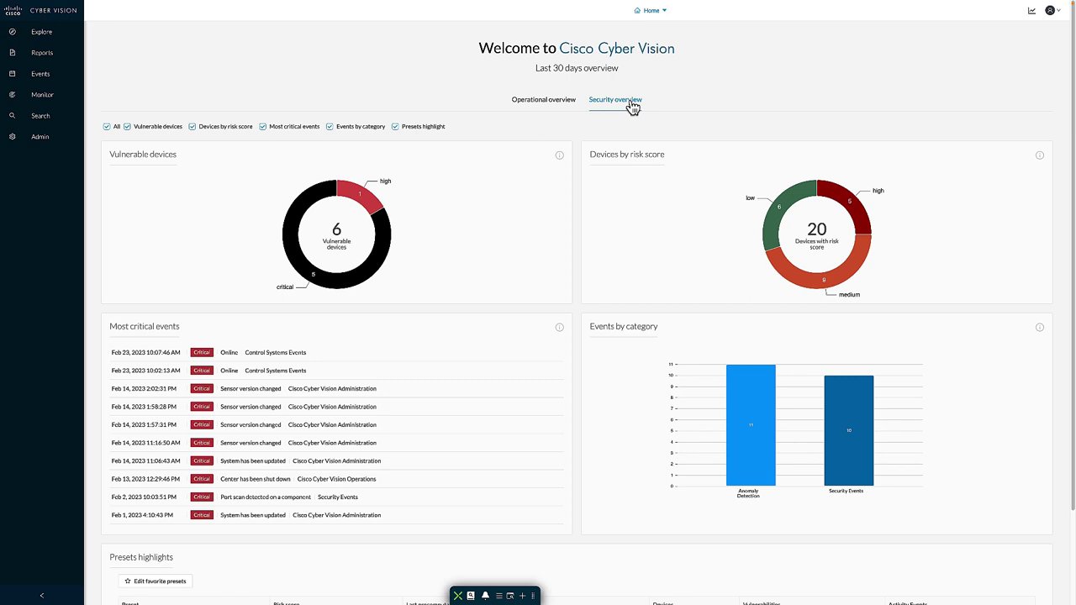
scroll(496, 372, "down", 2)
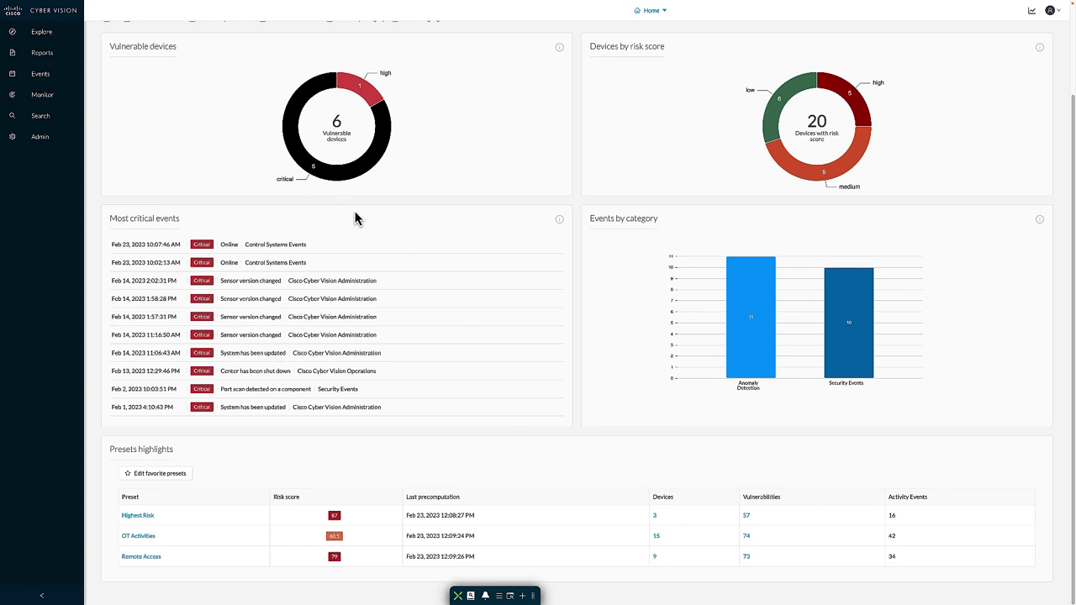
Browse the preset categories under Explore and open the Paint preset from My preset
left_click(40, 35)
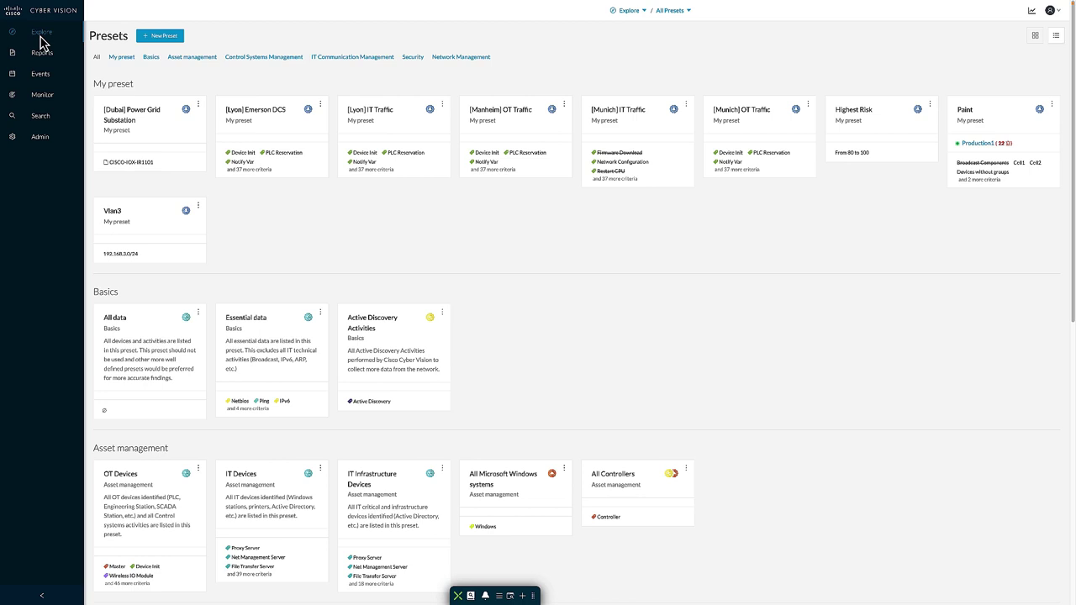
scroll(255, 187, "down", 1)
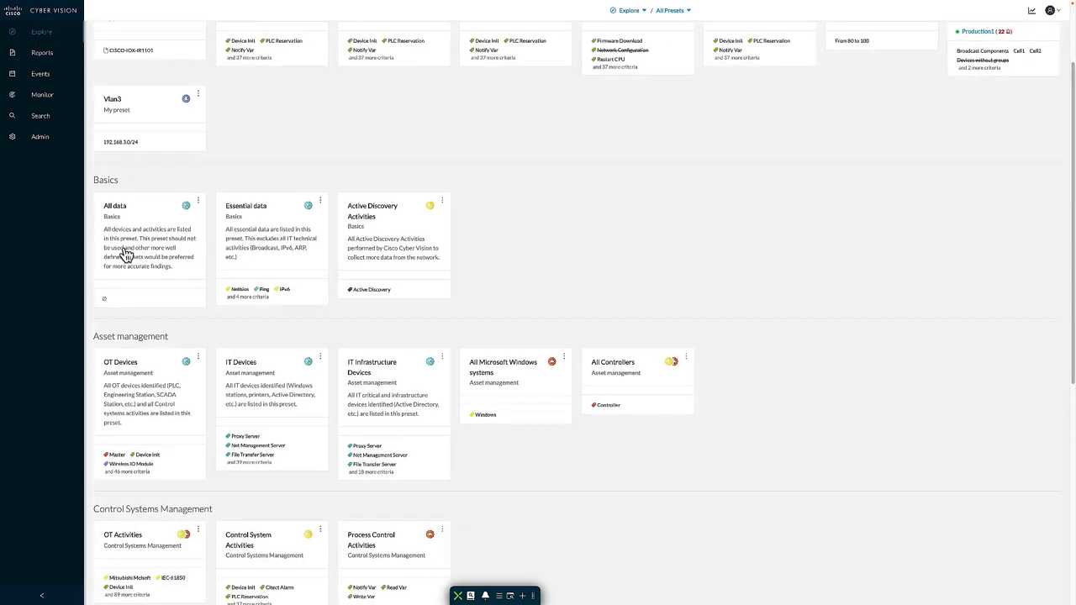
scroll(140, 246, "down", 1)
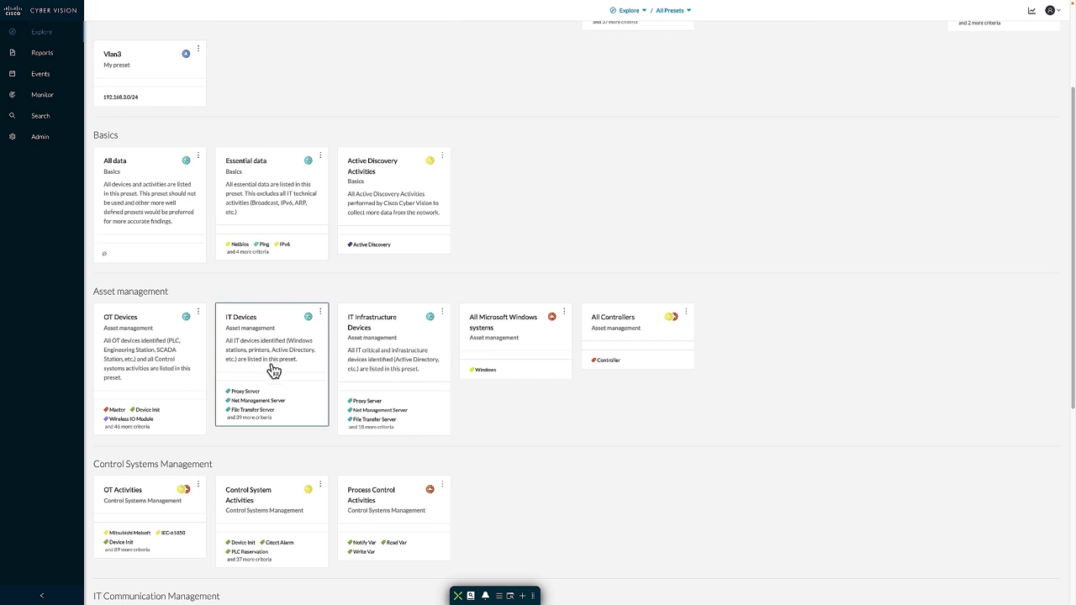
scroll(273, 367, "down", 1)
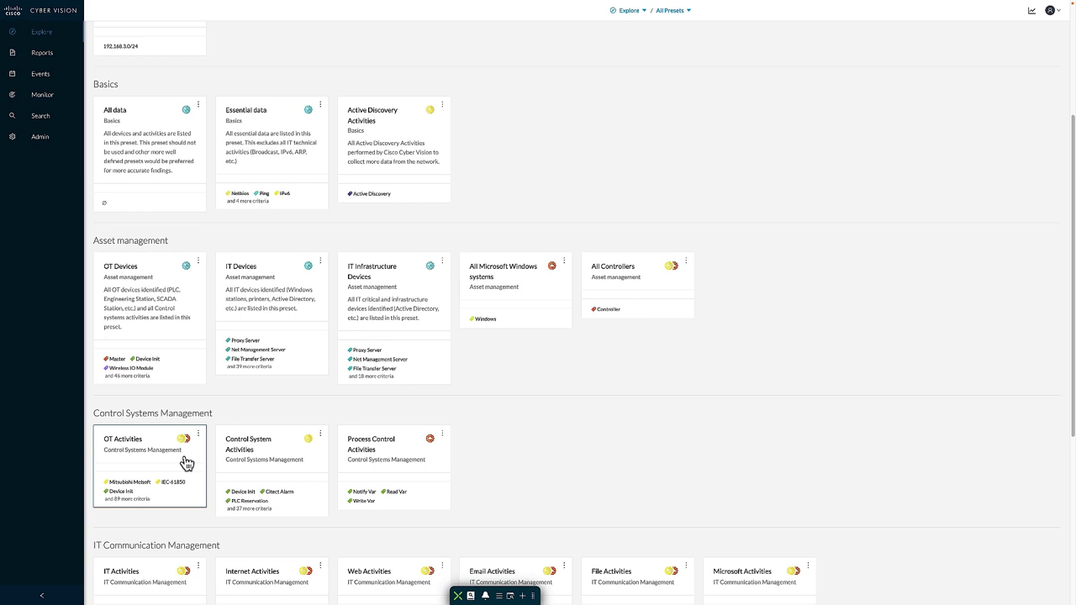
scroll(216, 463, "up", 5)
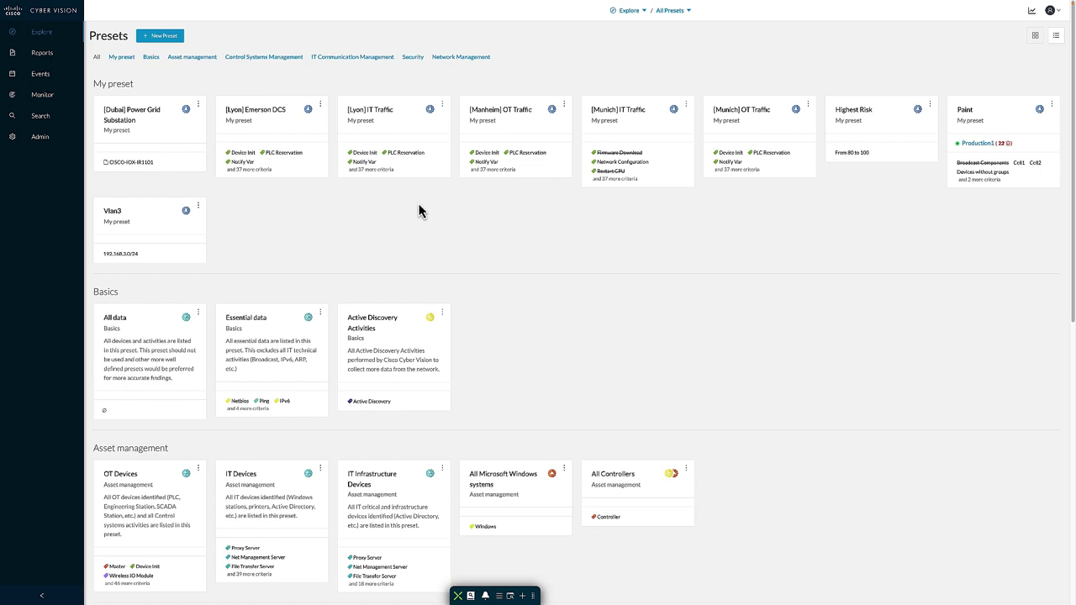
left_click(985, 120)
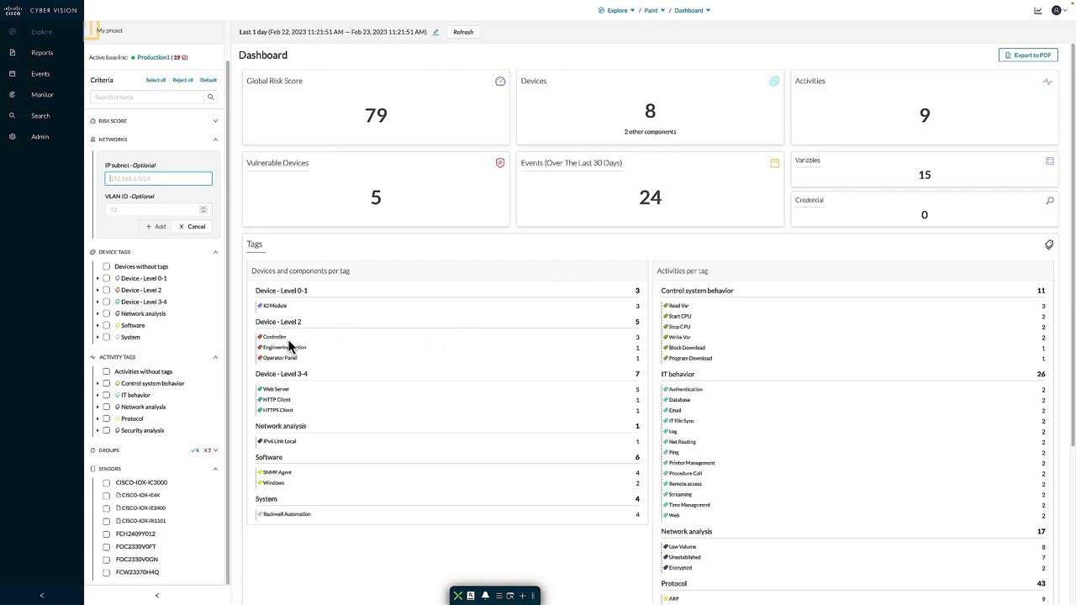
Search the preset criteria for the copied tag name Controller and highlight the Start CPU activity tag on the dashboard
left_click_drag(262, 337, 288, 336)
key("ctrl+c")
left_click(153, 97)
key("ctrl+v")
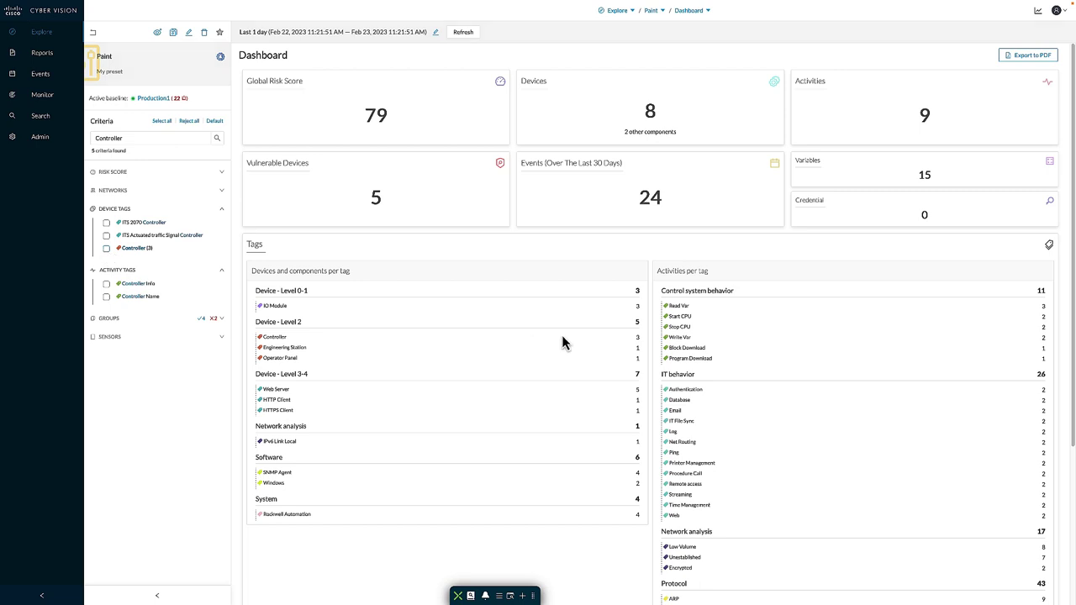
left_click_drag(692, 320, 669, 323)
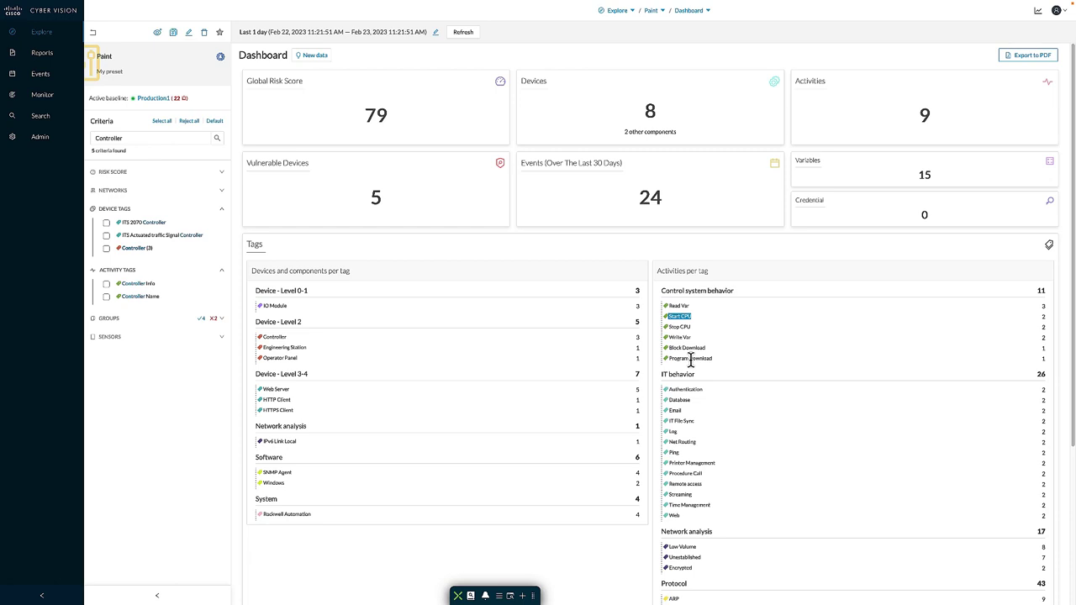
Clear the criteria search and expand the Risk Score, Networks and Sensors criteria to view their filter options
left_click(217, 138)
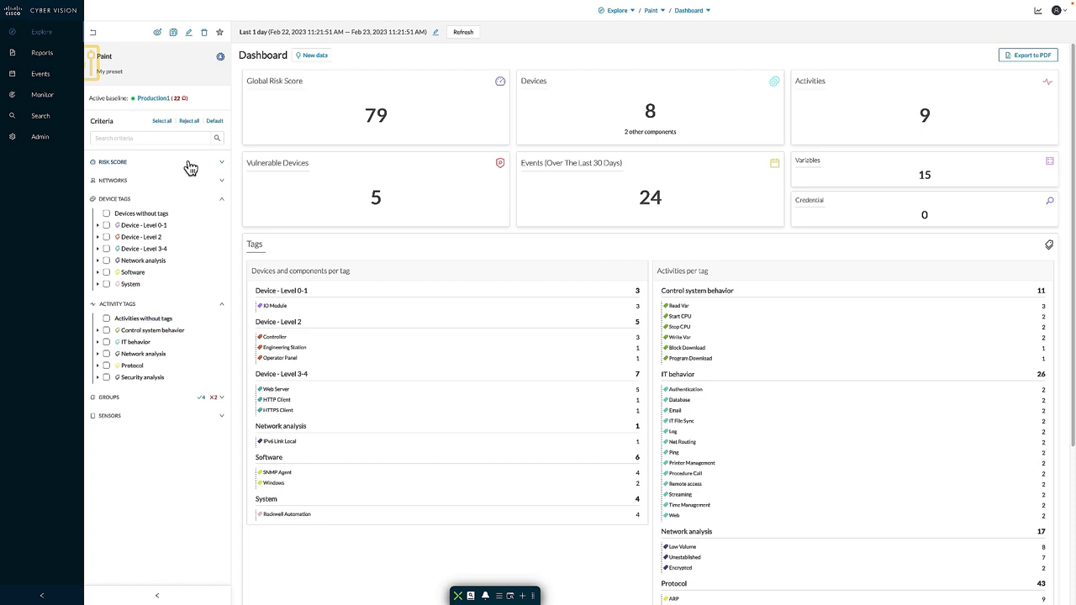
left_click(191, 169)
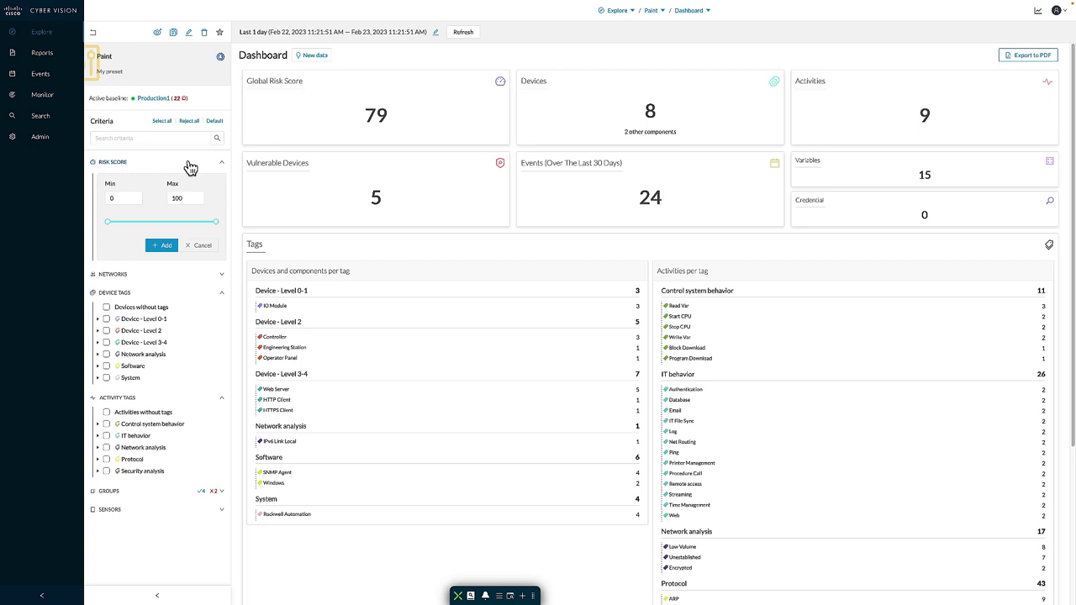
left_click(222, 277)
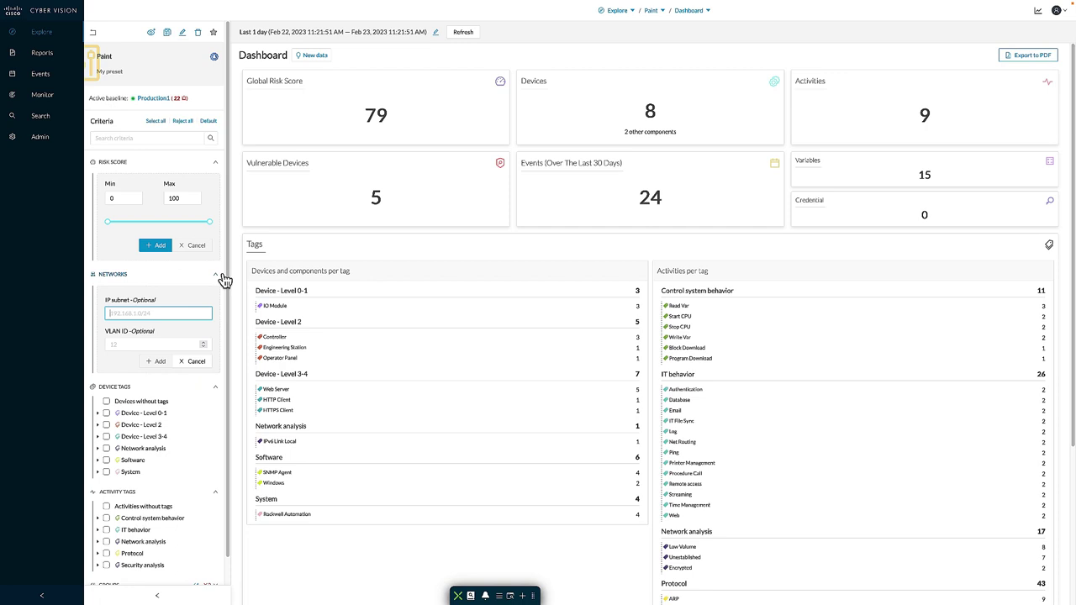
scroll(210, 370, "down", 1)
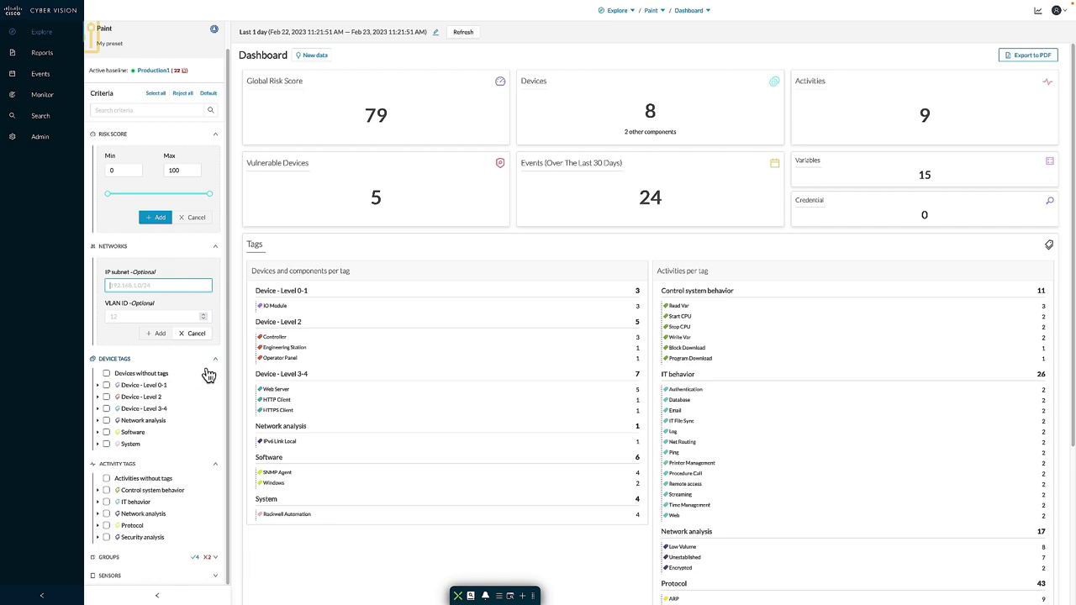
left_click(216, 578)
scroll(215, 580, "down", 3)
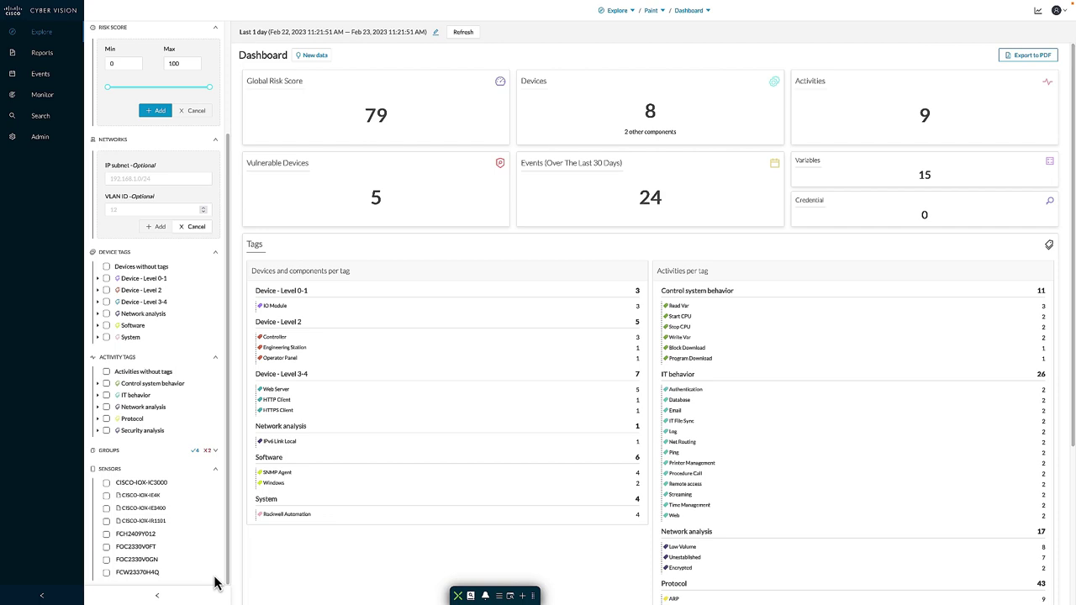
Display the Paint preset as a map and inspect the edit settings of the Cell2 group
left_click(689, 10)
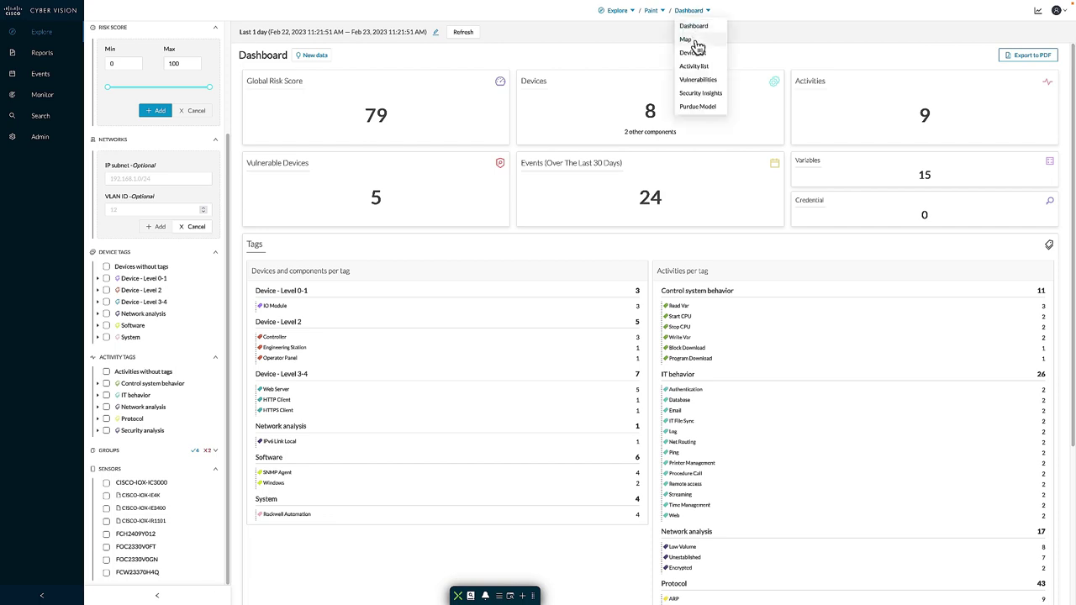
left_click(696, 47)
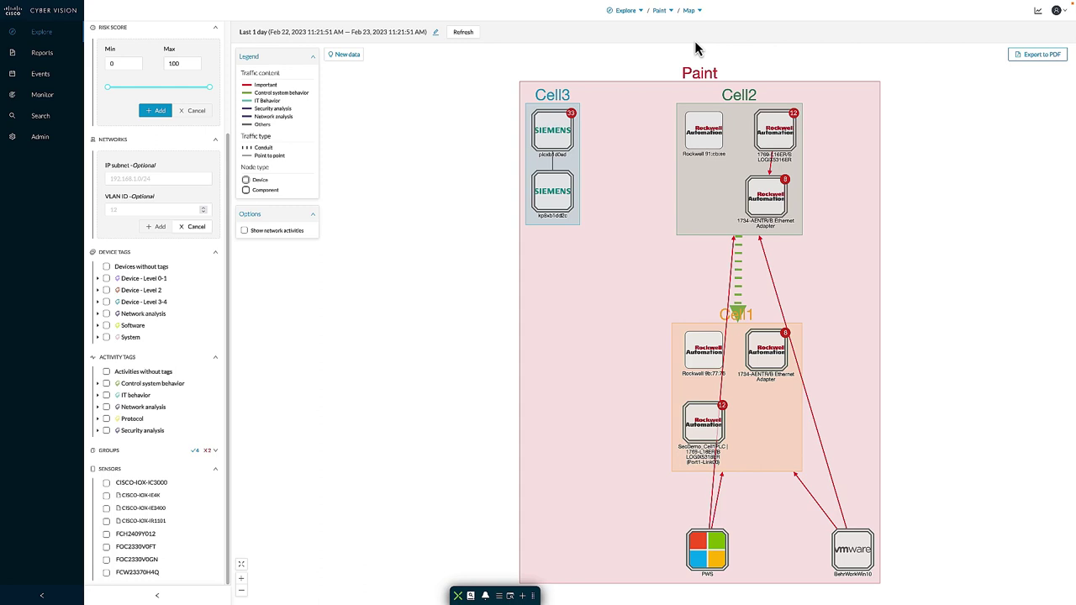
left_click(720, 200)
left_click(1038, 60)
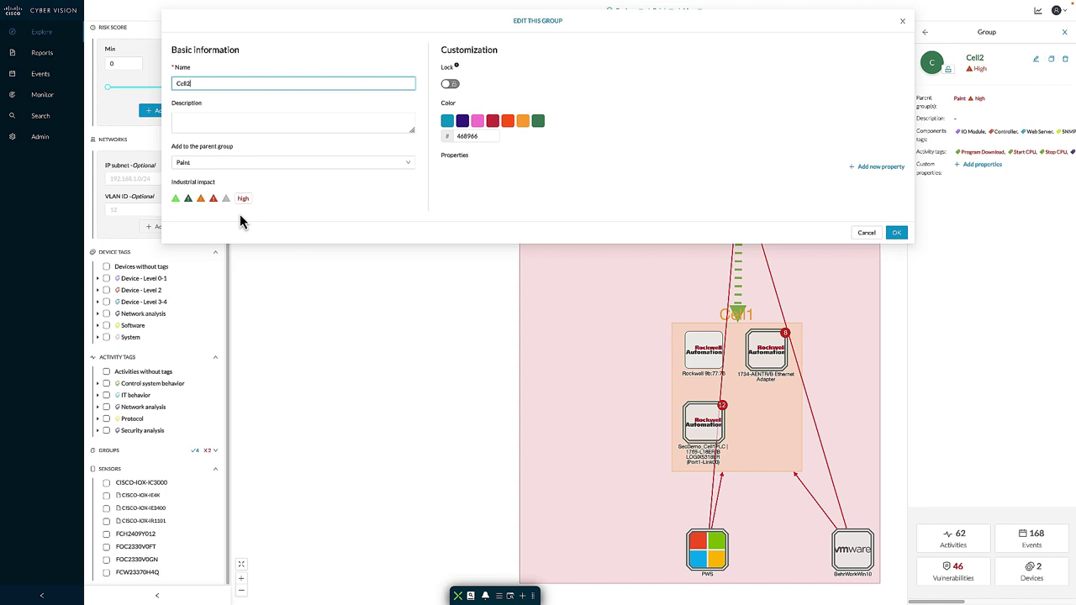
key("Return")
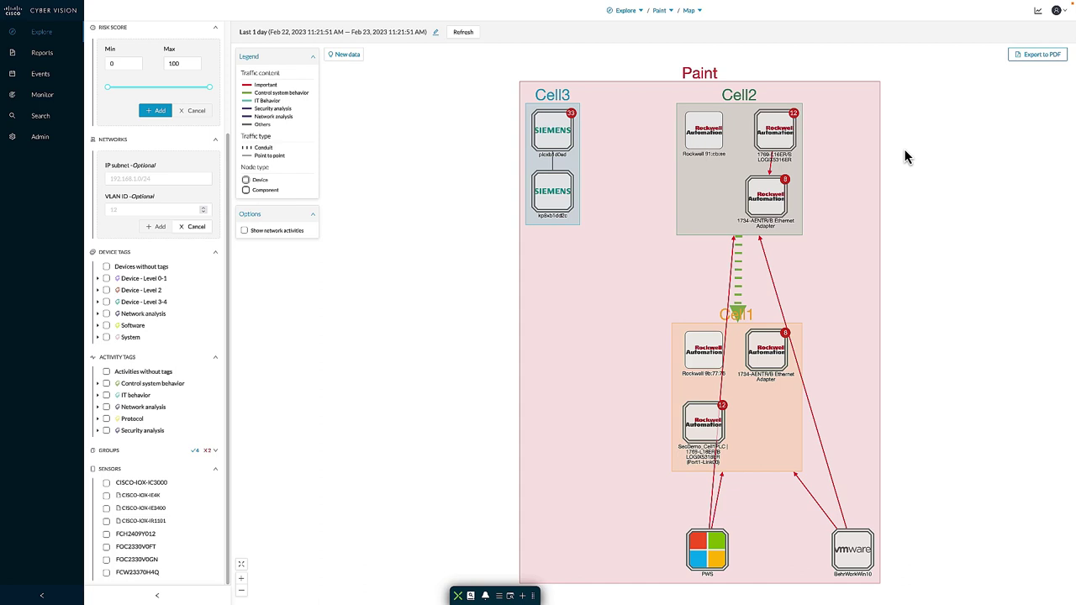
Show network activities on the map and open the vulnerabilities of the SecDemo_Cell1PLC device in Cell1
left_click(259, 230)
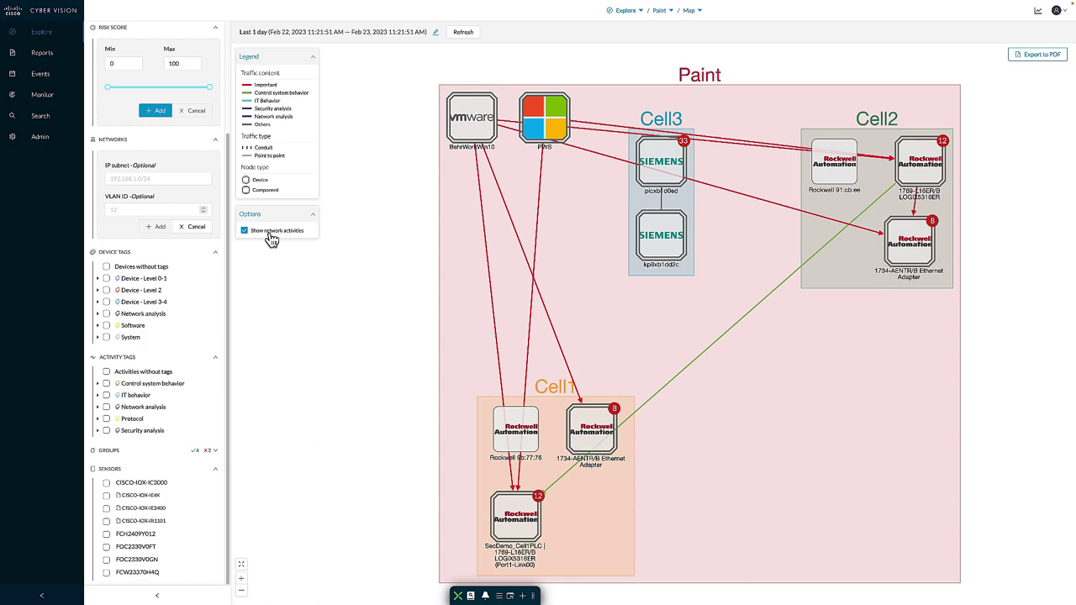
left_click(515, 517)
scroll(992, 336, "down", 5)
left_click(991, 486)
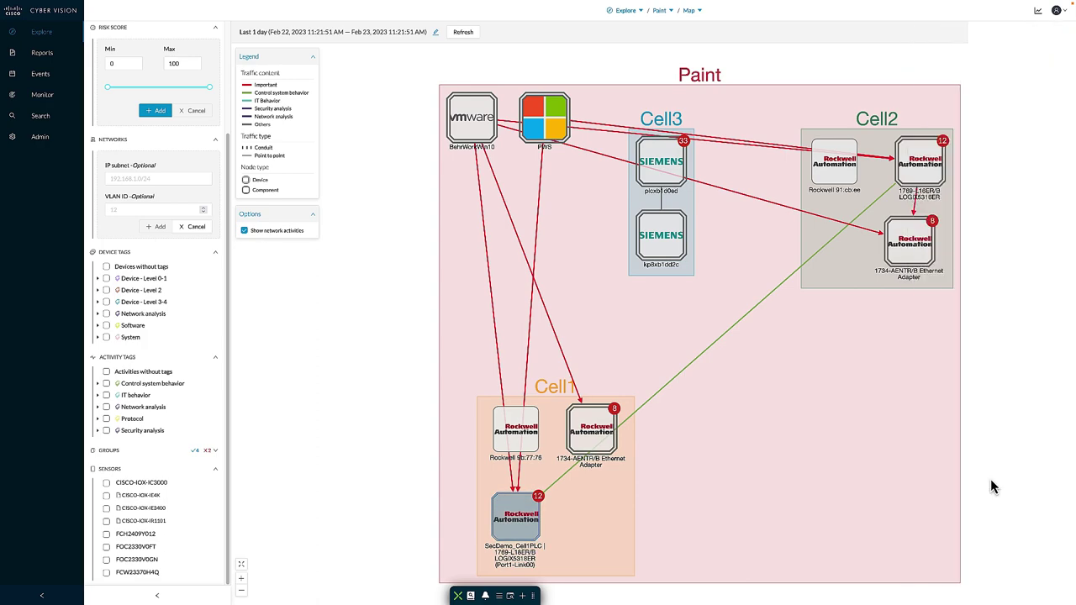
scroll(850, 418, "down", 5)
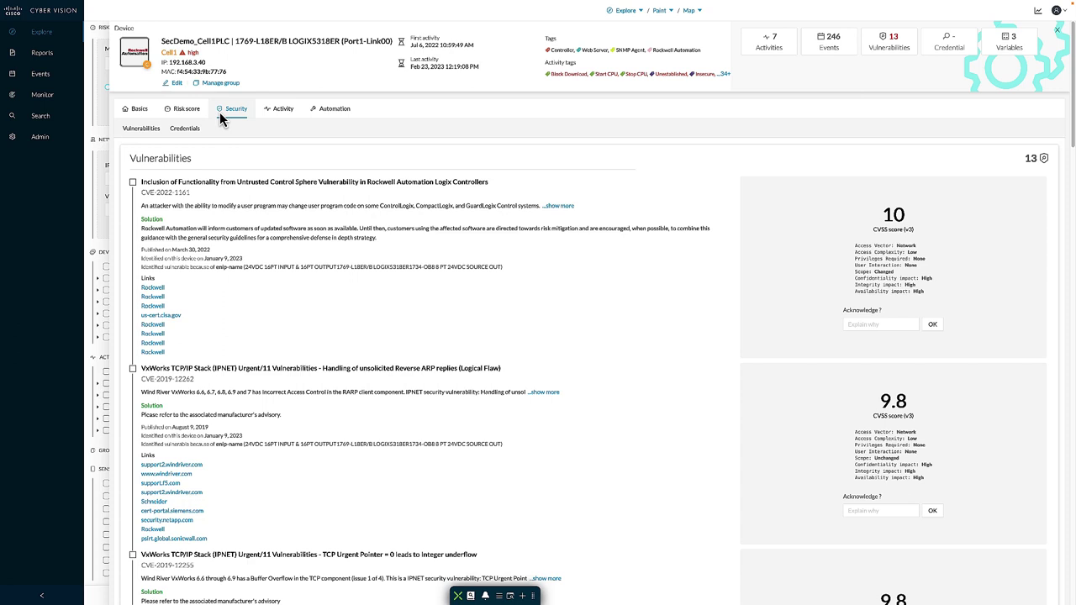
Expand the description of vulnerability CVE-2022-1161 and acknowledge it with the comment "test"
left_click(558, 206)
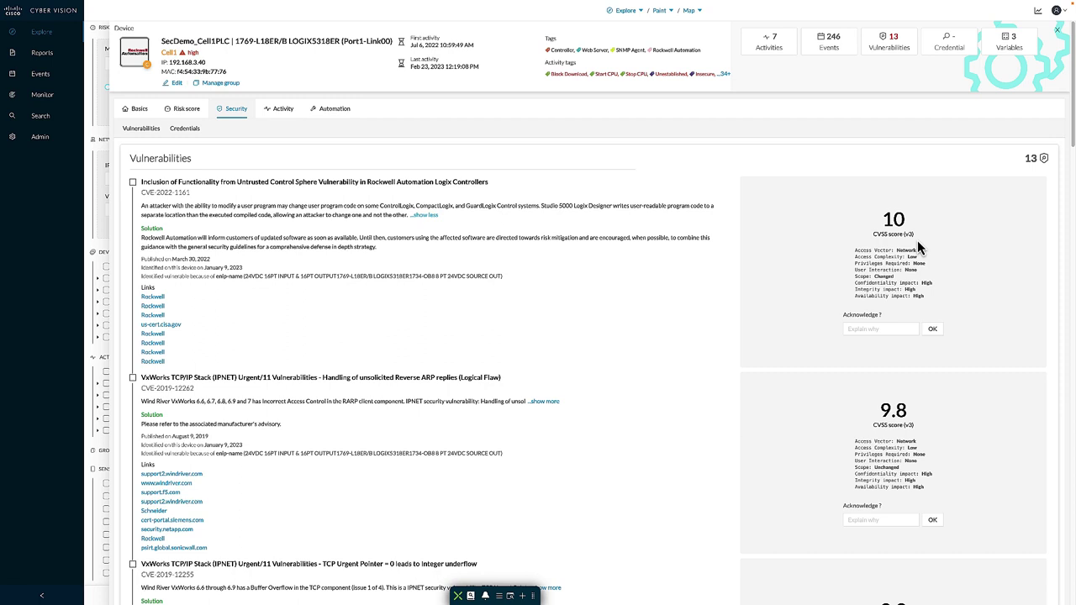
left_click(891, 327)
type("test")
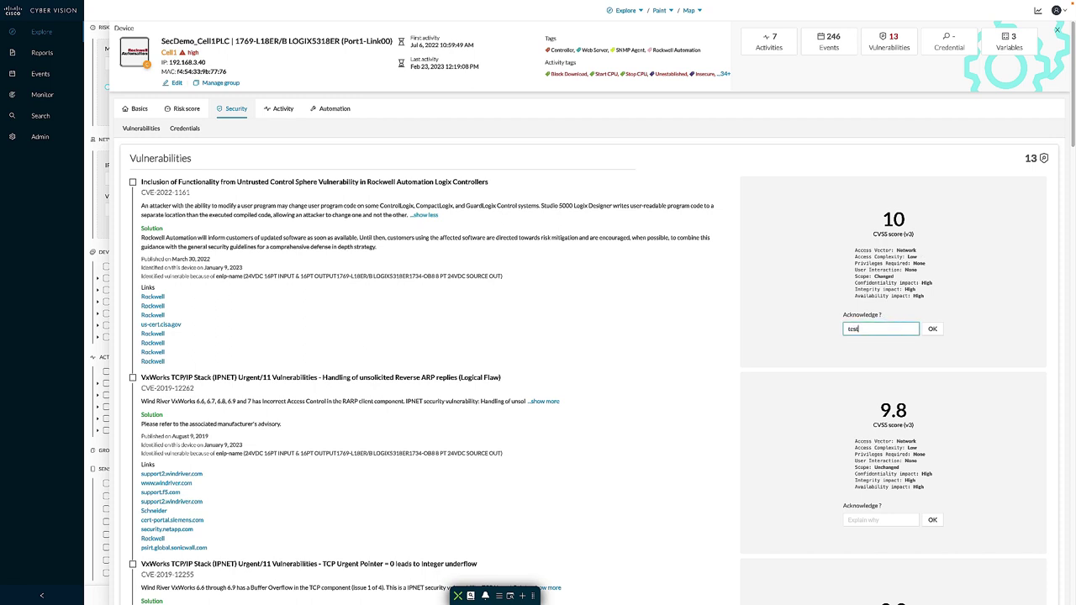
left_click(934, 331)
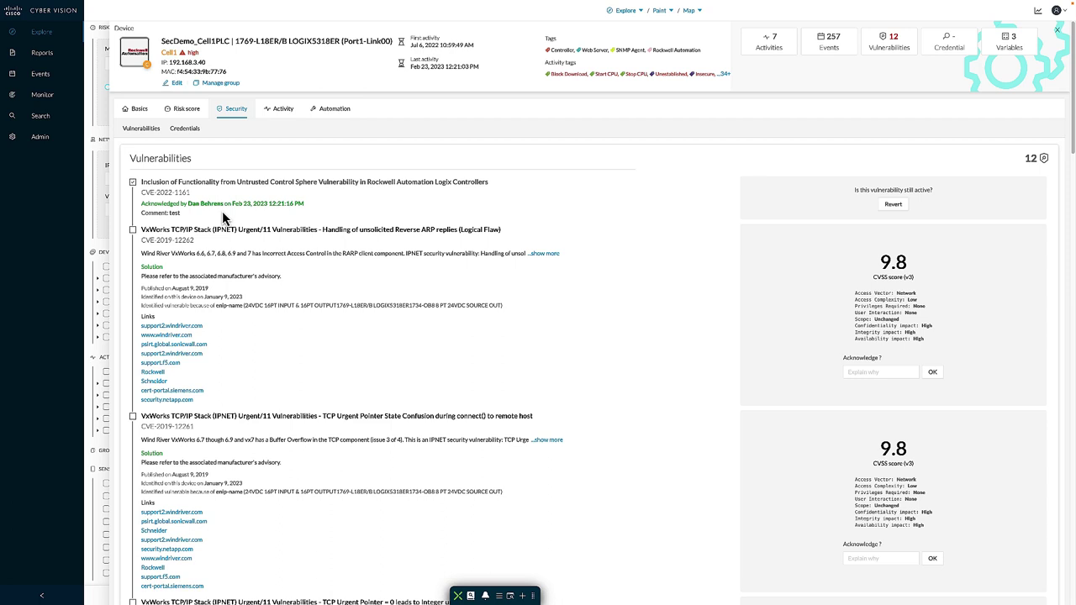
Review the risk score, activities and automation variable accesses of the SecDemo_Cell1PLC device, and close its details
left_click(184, 111)
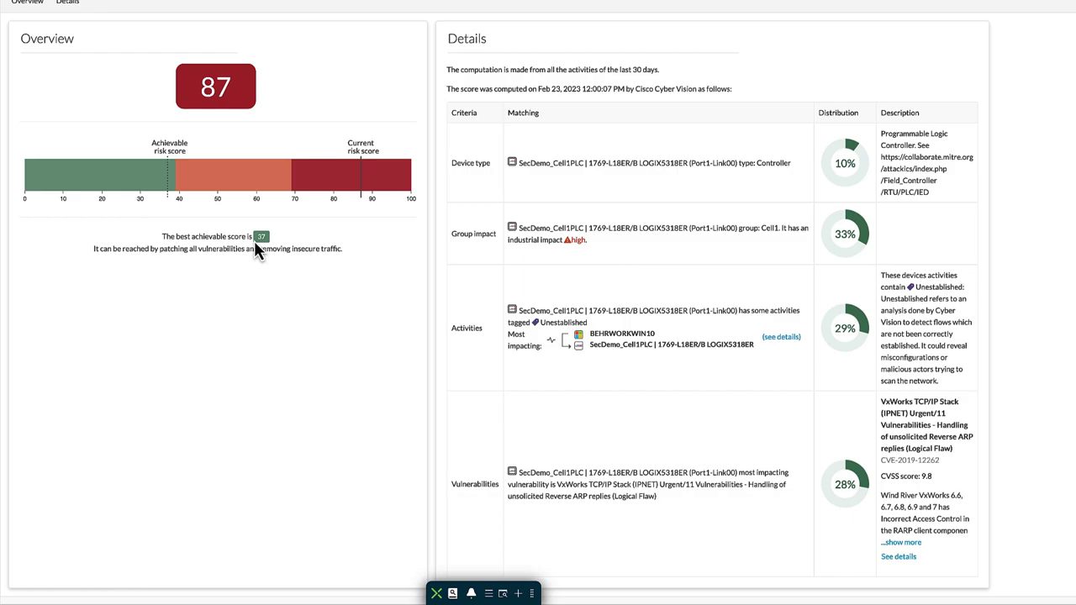
left_click(278, 108)
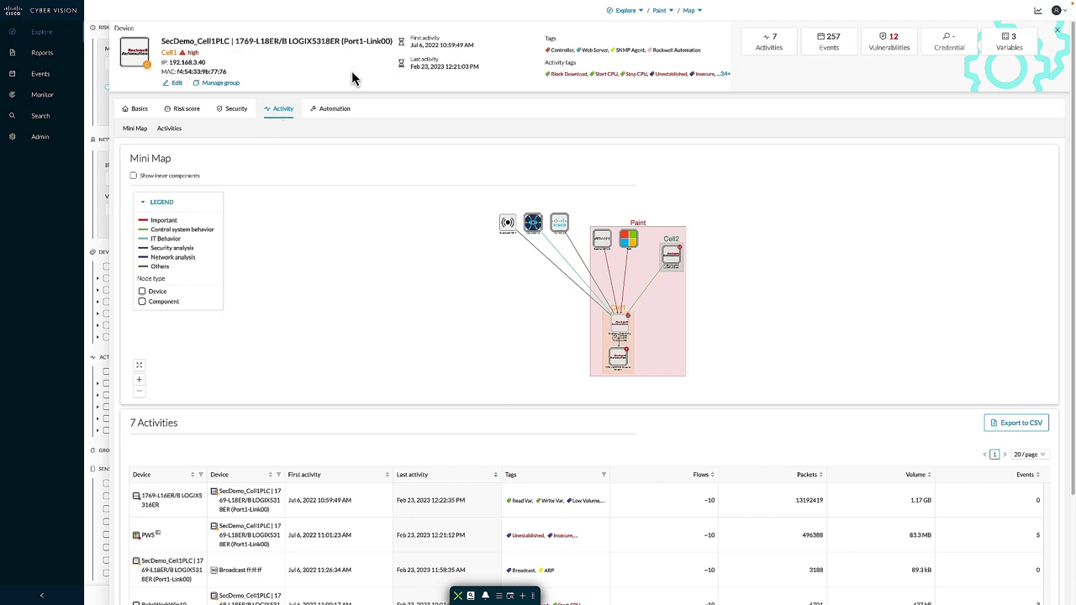
scroll(458, 343, "down", 3)
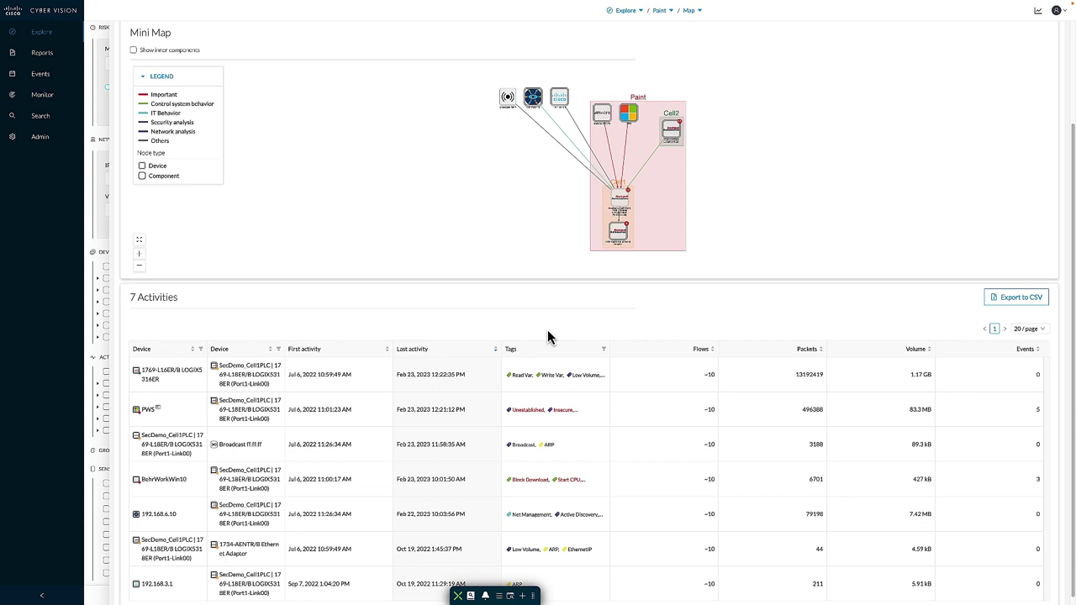
scroll(562, 336, "down", 1)
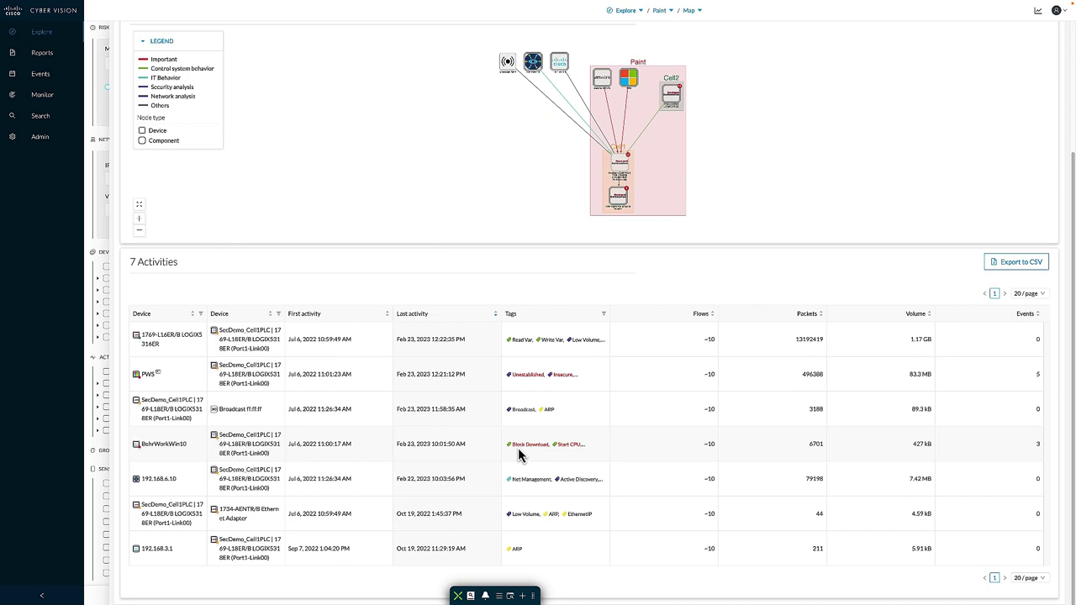
scroll(519, 455, "up", 4)
left_click(347, 112)
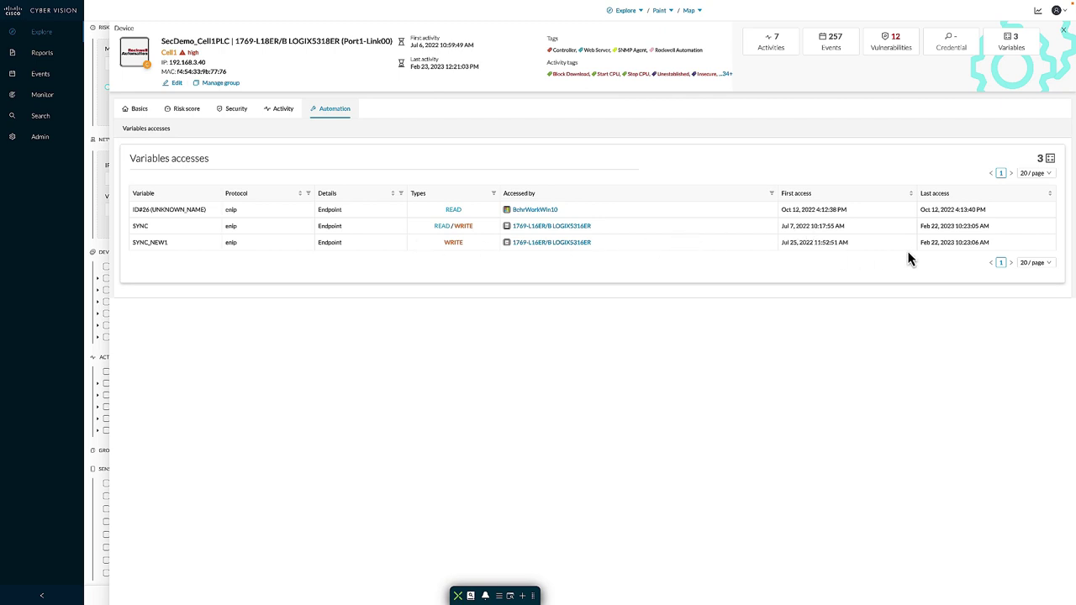
key("Escape")
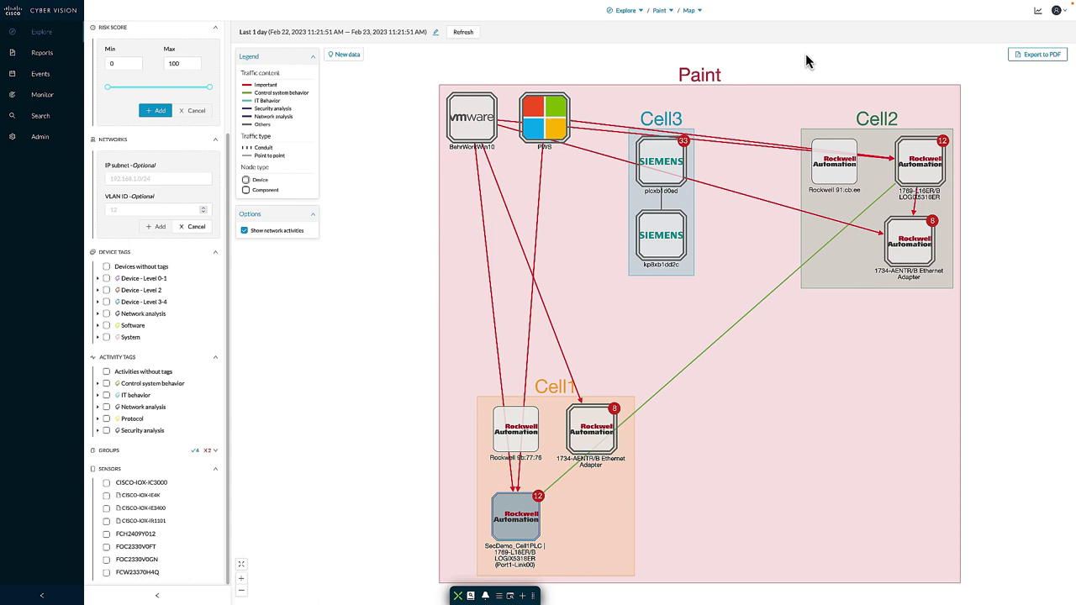
View the Paint preset as a device list, as an activity list and as vulnerabilities
left_click(696, 11)
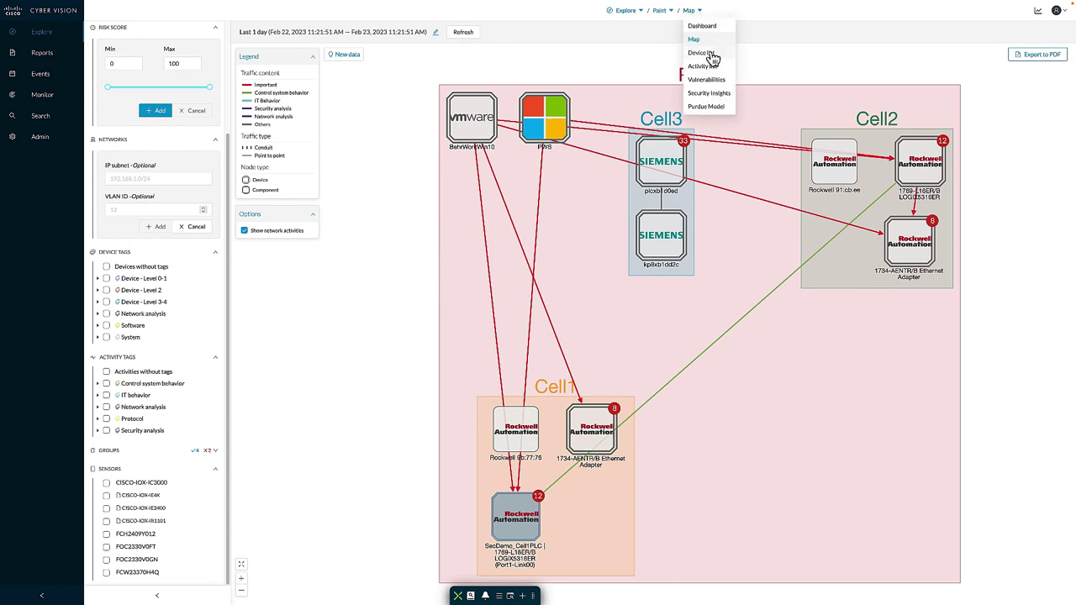
left_click(702, 53)
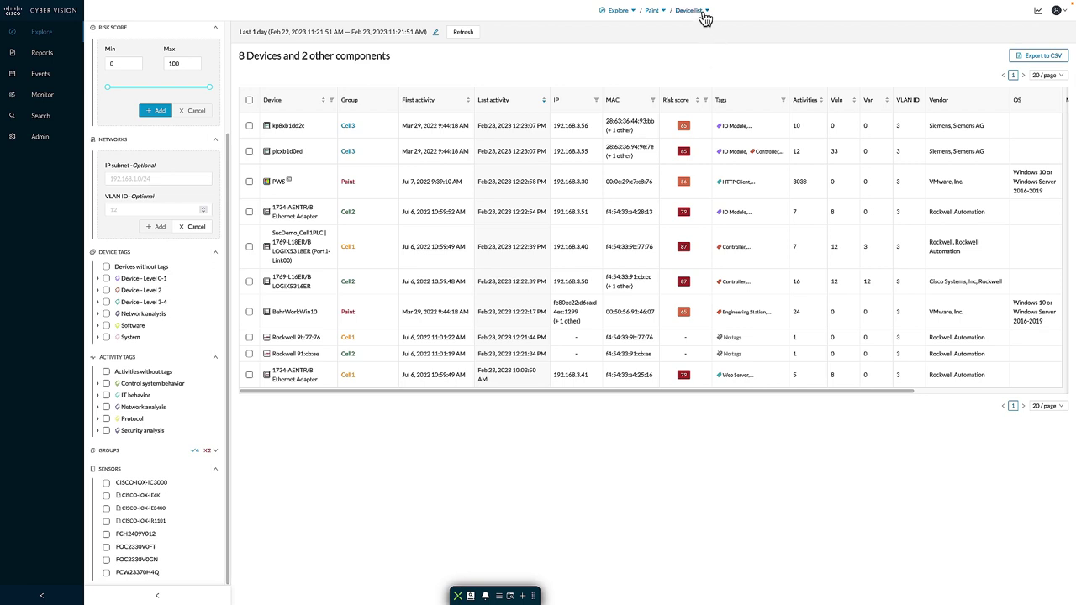
left_click(704, 11)
left_click(709, 71)
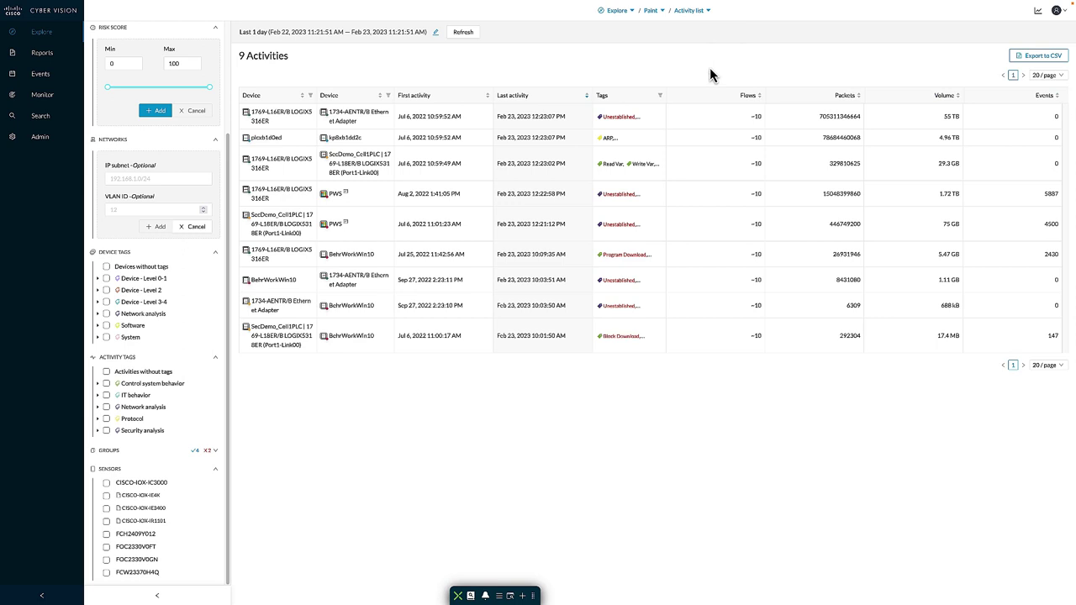
left_click(705, 12)
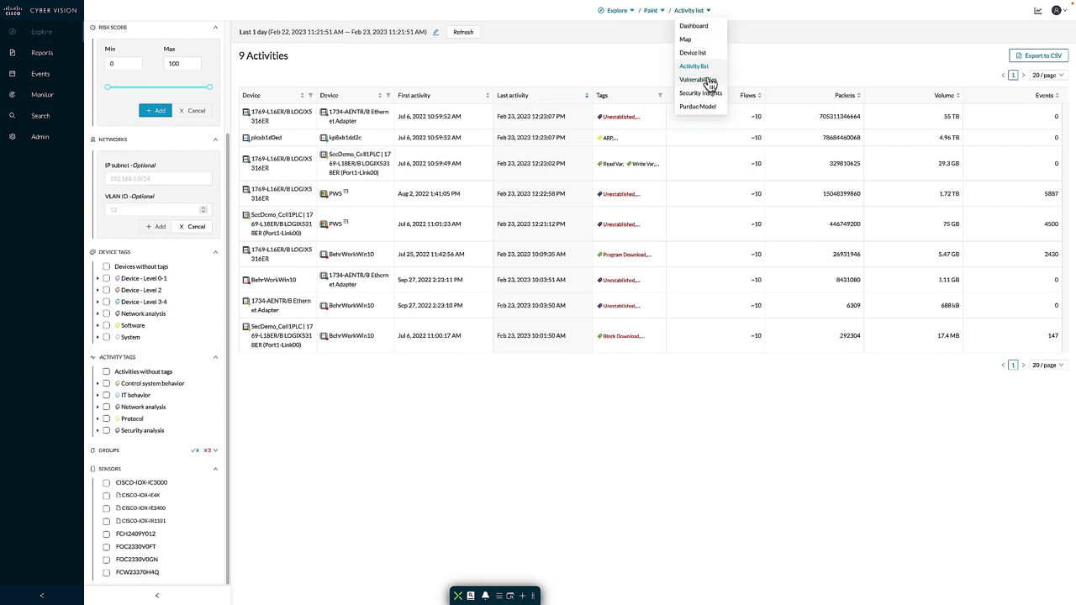
left_click(707, 78)
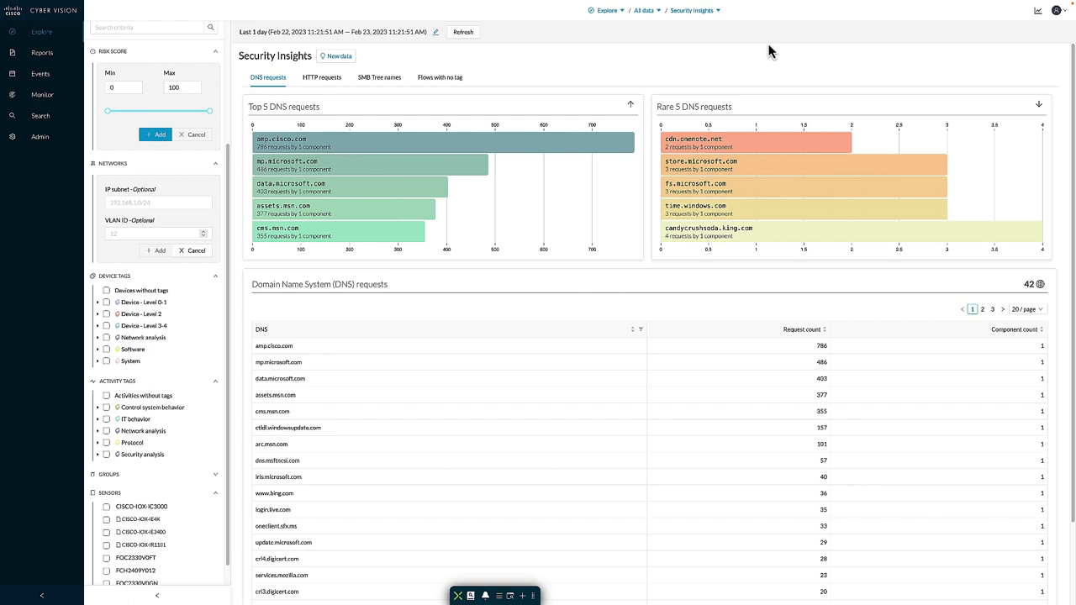
Review the HTTP requests and DNS requests in the Security Insights of the All data preset
left_click(322, 78)
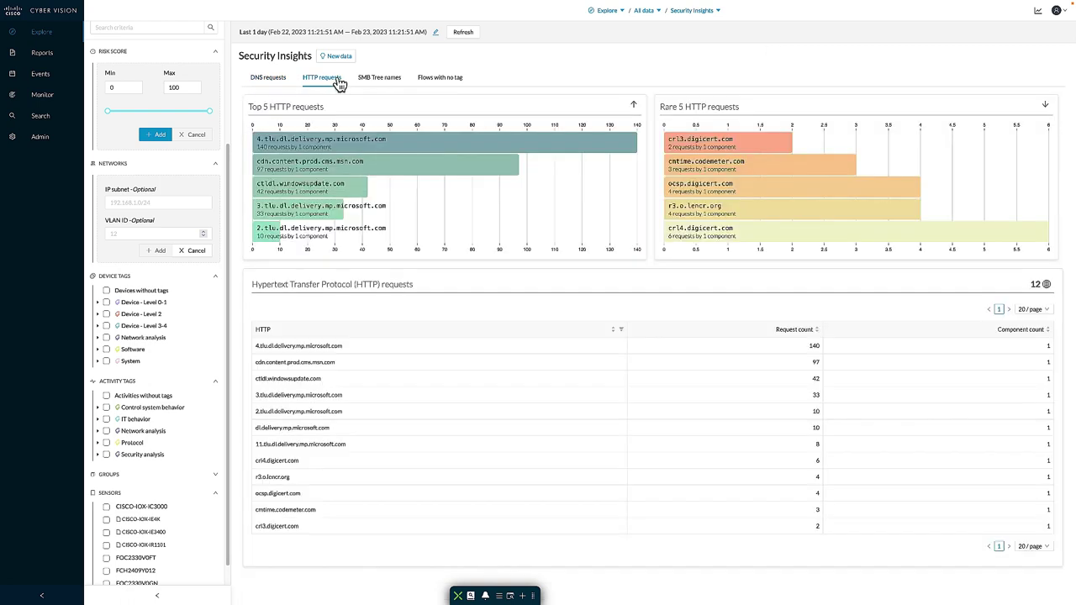
left_click(266, 80)
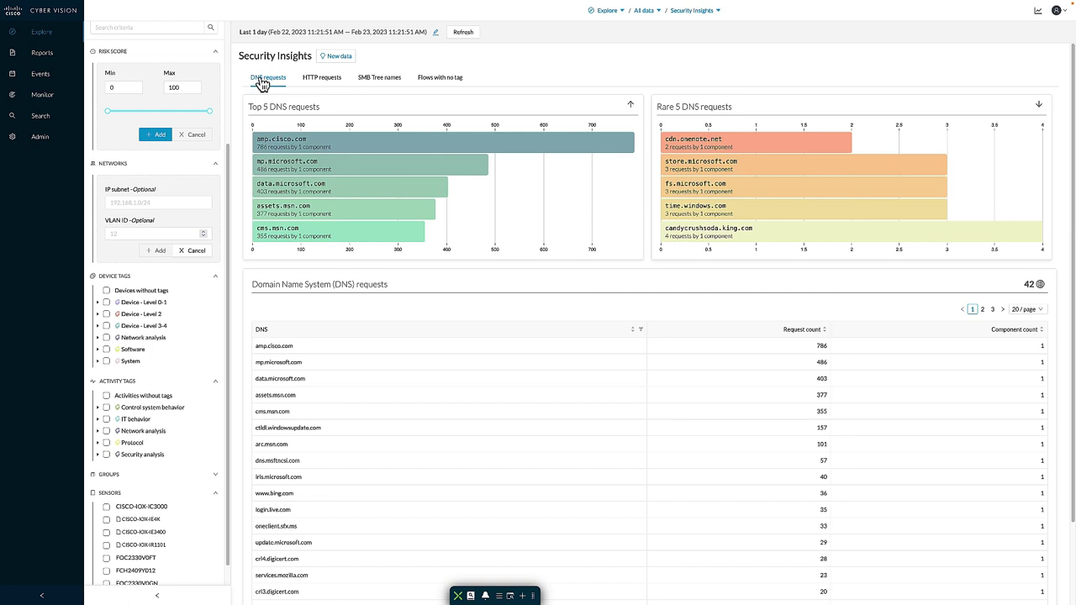
Review the changed components and activities of the monitored Production1 baseline, and examine the variable differences between 1769-L16ER/B LOGIX5316ER and SecDemo_Cell1PLC
left_click(44, 103)
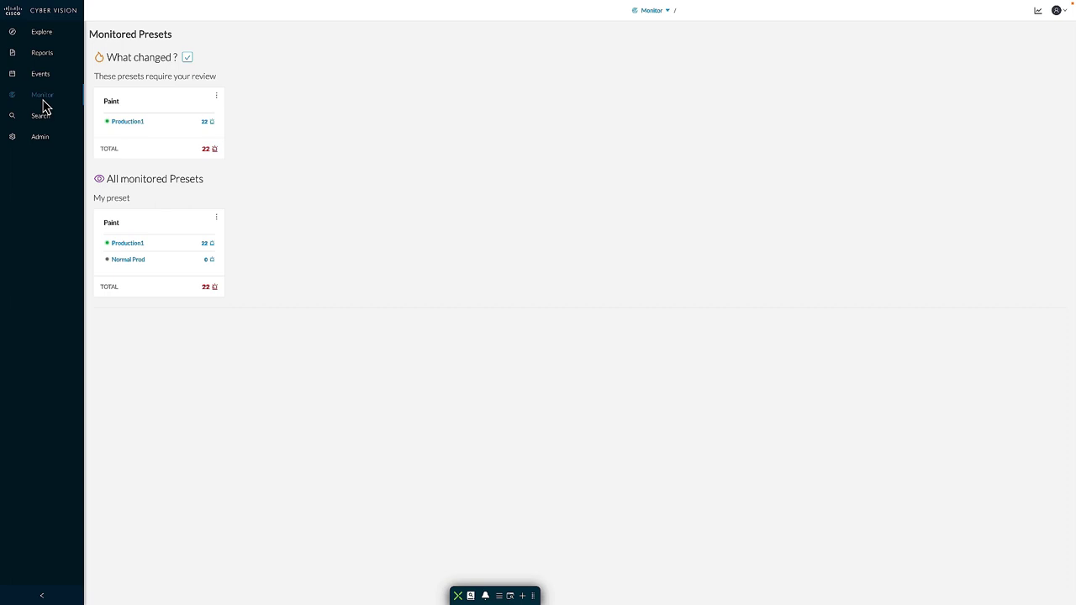
left_click(144, 126)
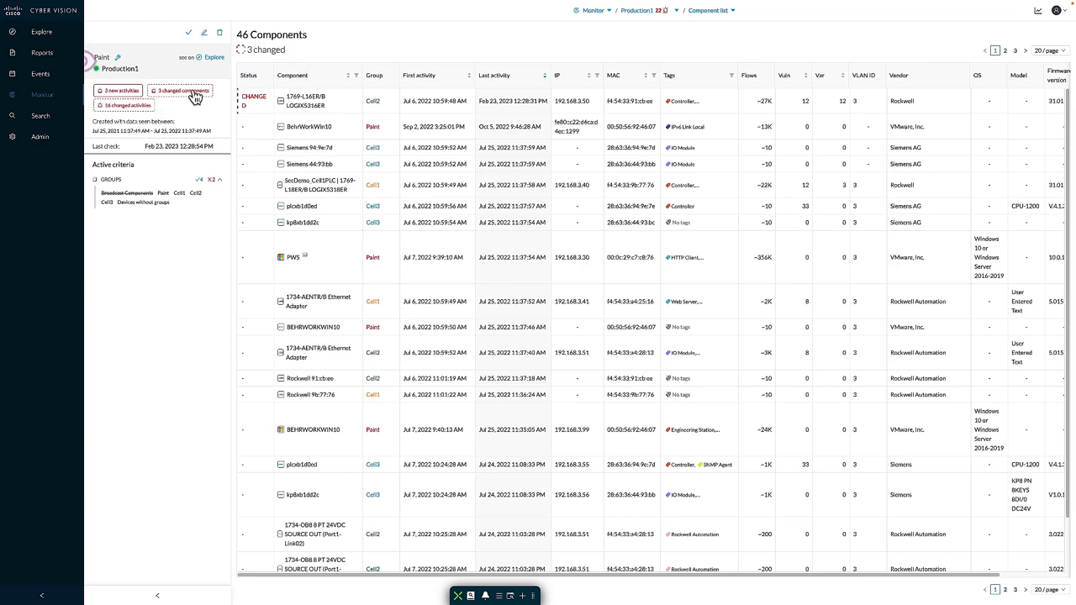
left_click(138, 114)
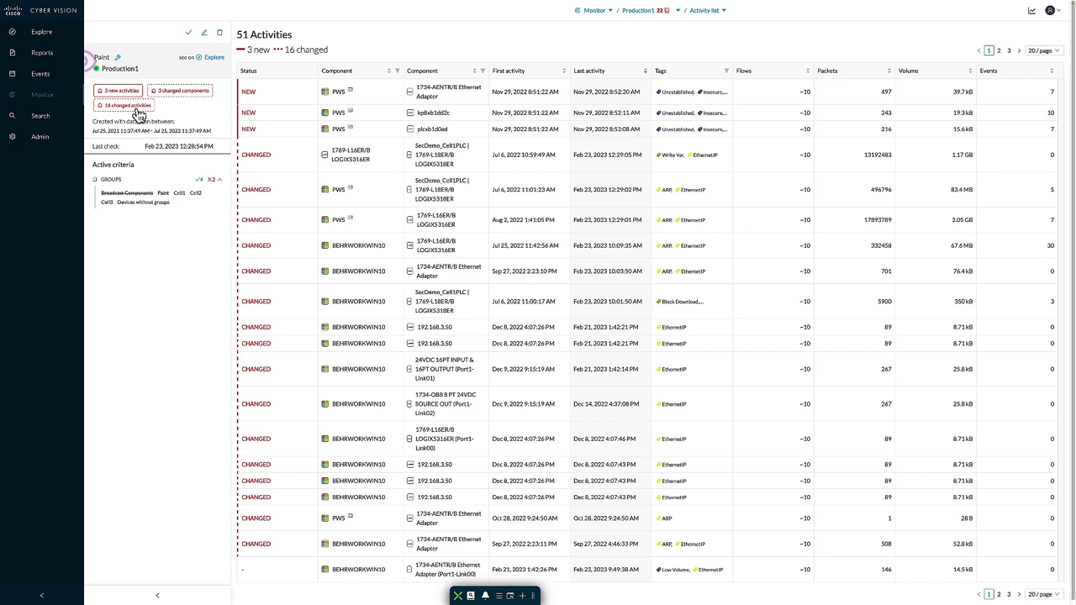
left_click(620, 155)
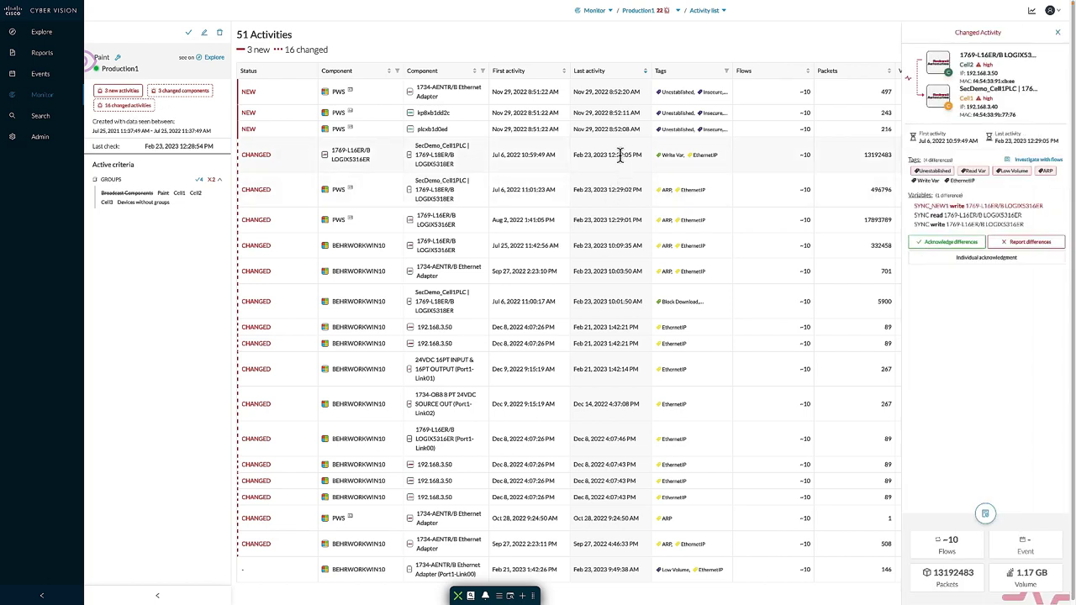
left_click(975, 214)
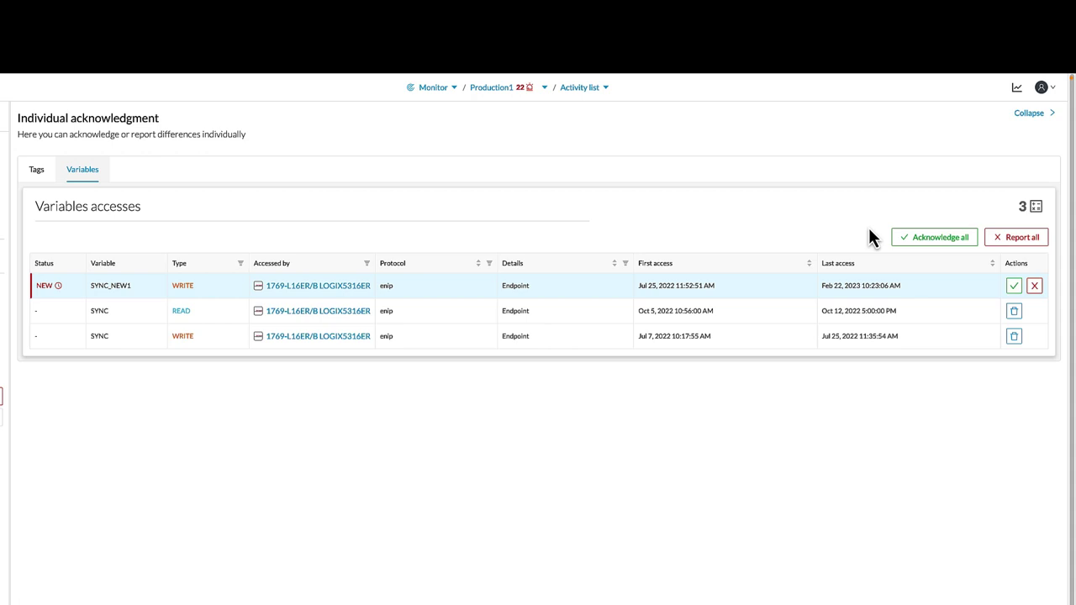
Inspect the acknowledge and report anomaly forms for the new SYNC_NEW1 write access, cancelling both
left_click(1014, 287)
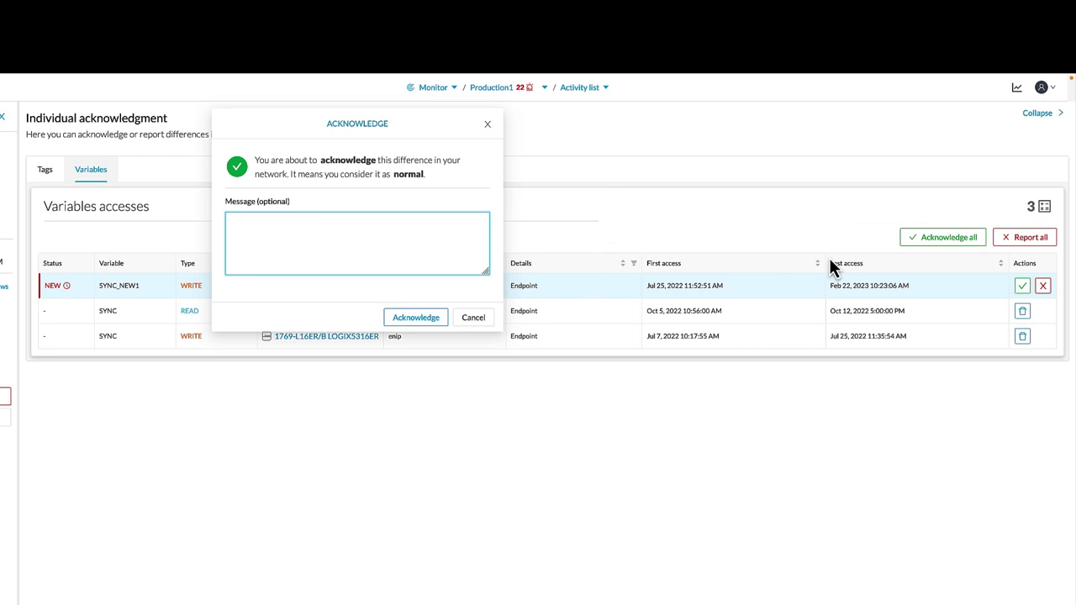
left_click(475, 321)
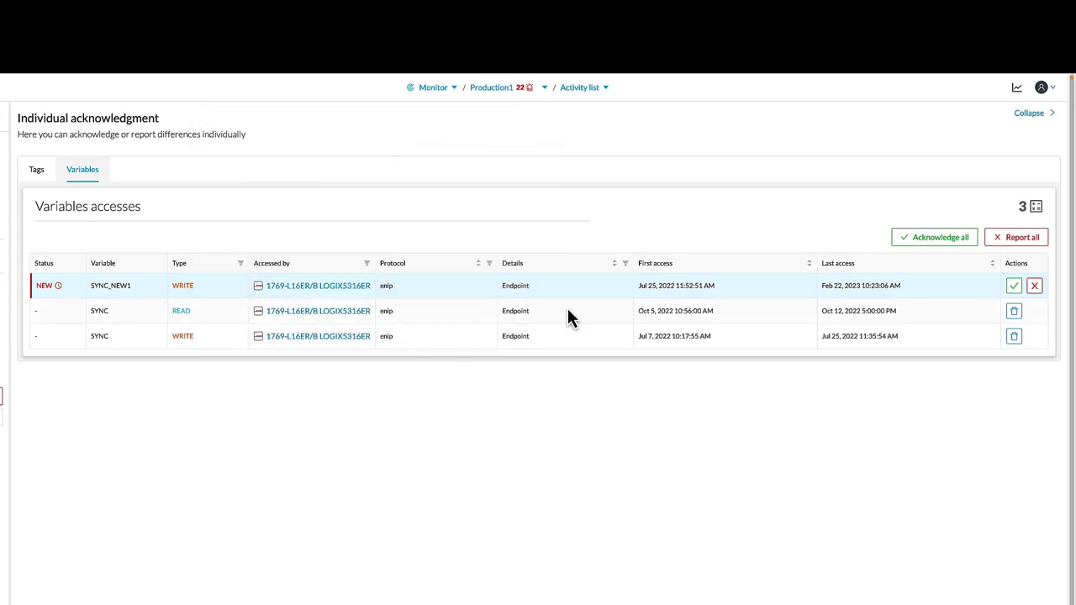
left_click(1037, 287)
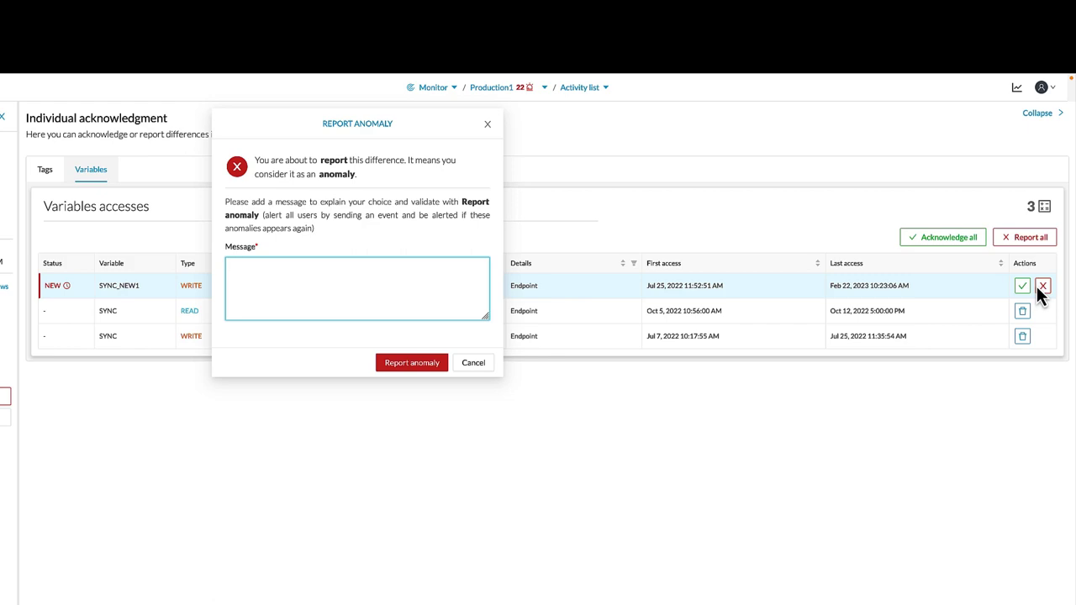
key("Escape")
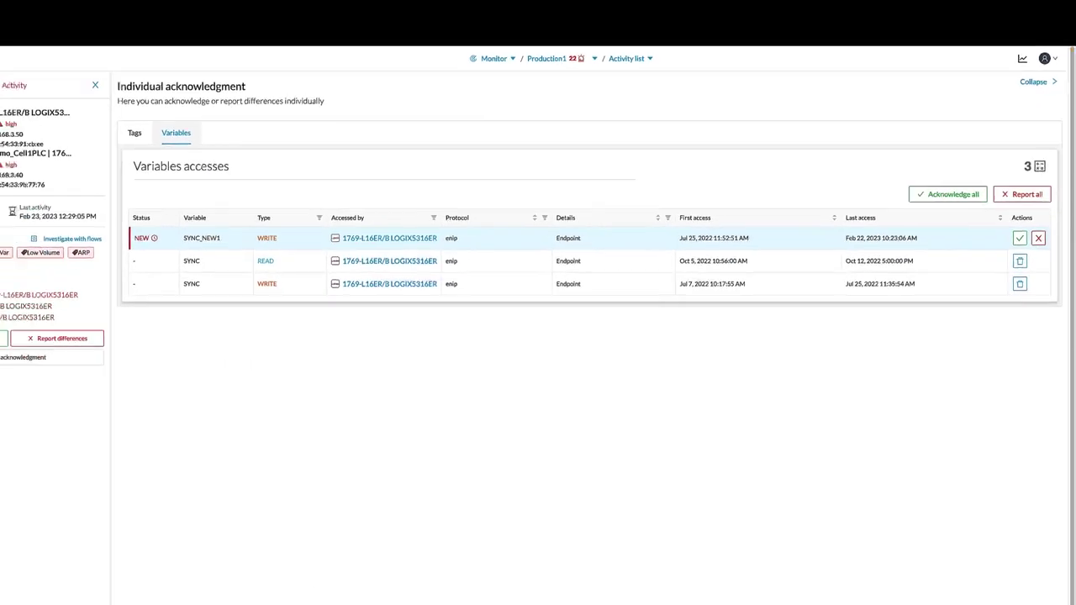
Search for components matching "31.01" and choose to save the search as a preset
left_click(56, 119)
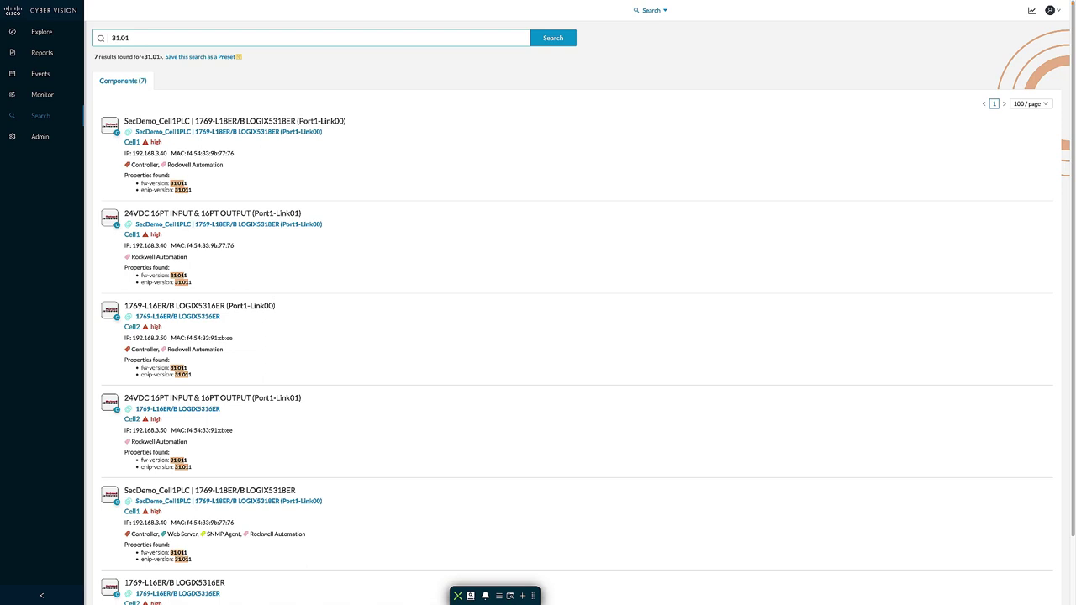
left_click(227, 59)
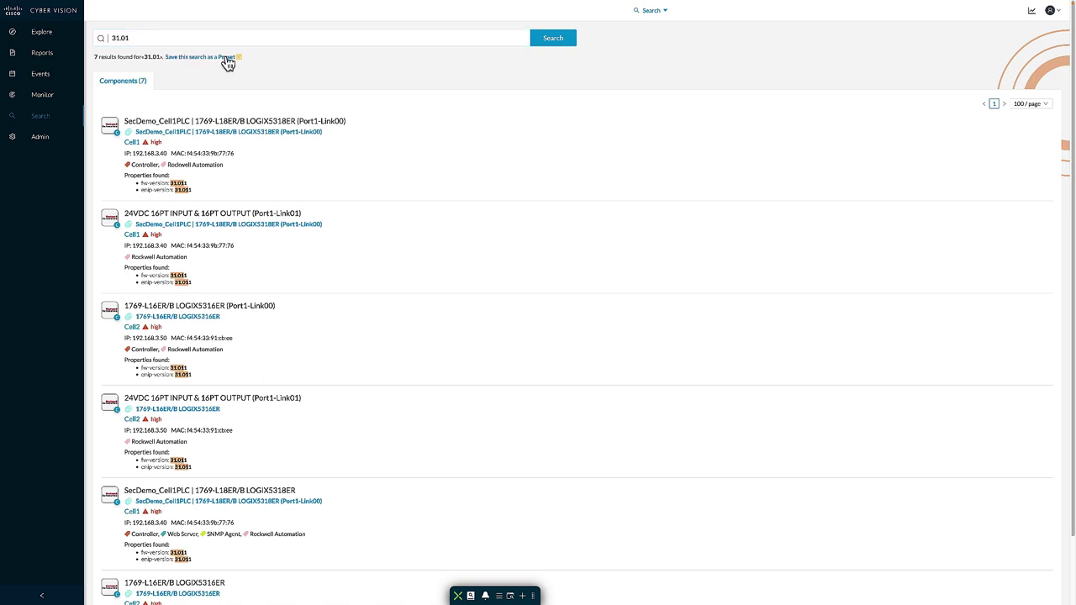